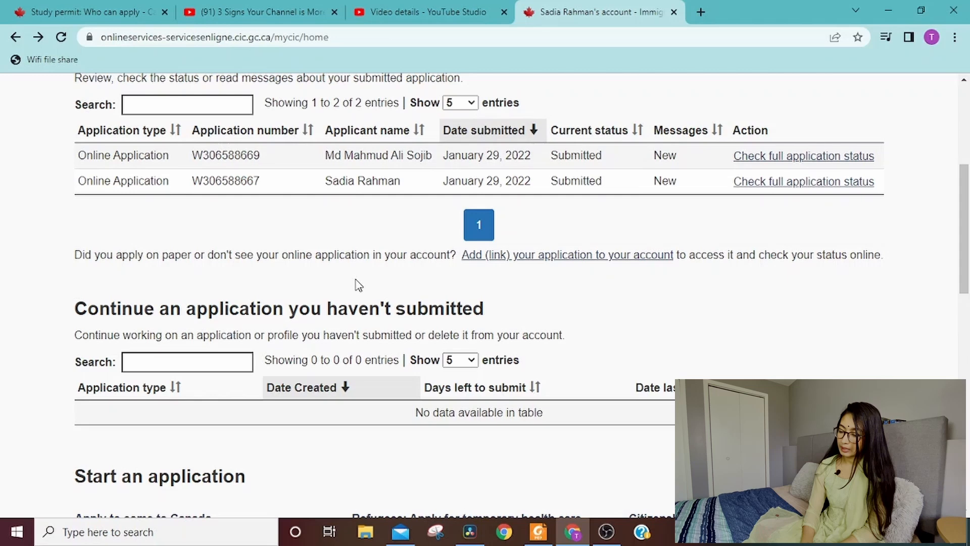
Open the Apply to come to Canada application from the account's Start an application section
{"action": "scroll", "coordinate": [358, 282], "scroll_direction": "down", "scroll_amount": 6}
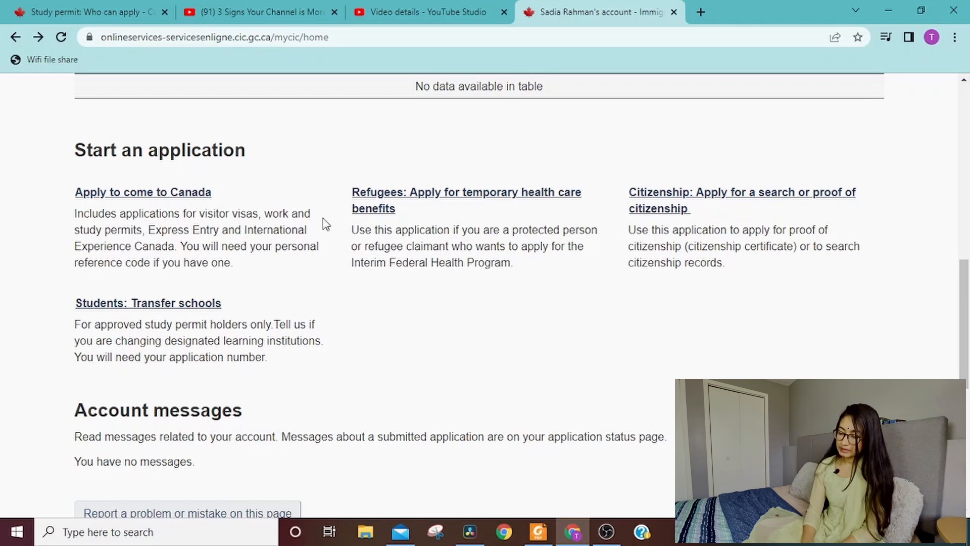
{"action": "scroll", "coordinate": [324, 222], "scroll_direction": "down", "scroll_amount": 1}
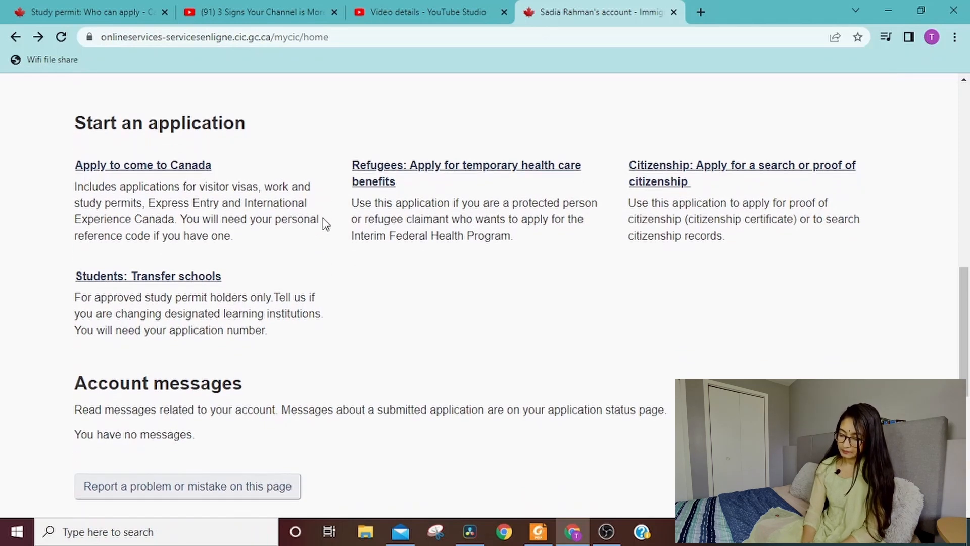
{"action": "left_click", "coordinate": [112, 175]}
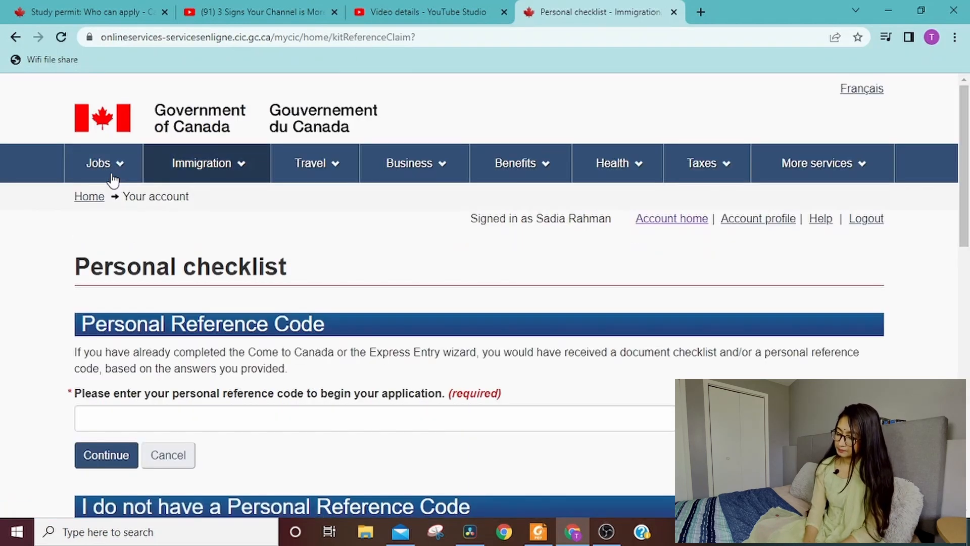
Start the eligibility questionnaire for a visitor visa, study and/or work permit without a personal reference code
{"action": "scroll", "coordinate": [104, 307], "scroll_direction": "down", "scroll_amount": 2}
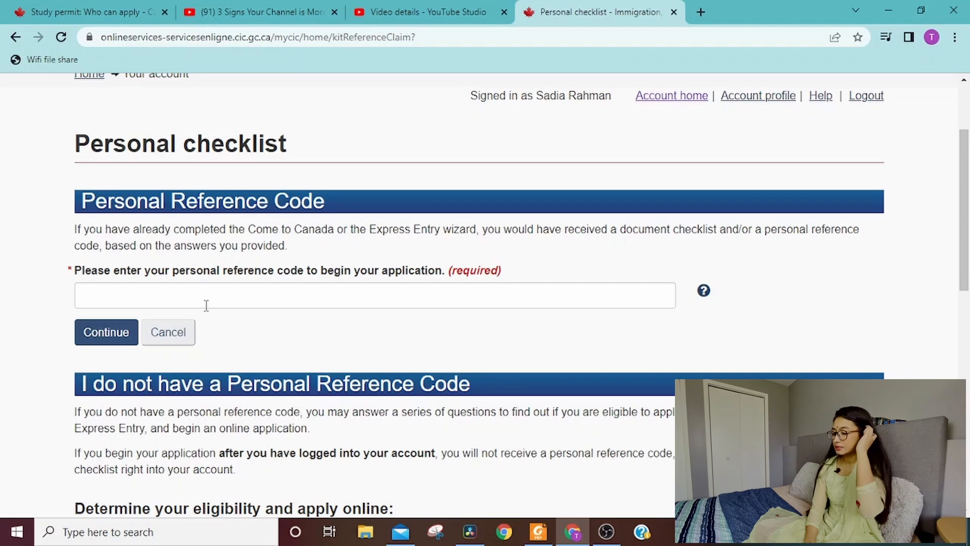
{"action": "scroll", "coordinate": [206, 305], "scroll_direction": "down", "scroll_amount": 2}
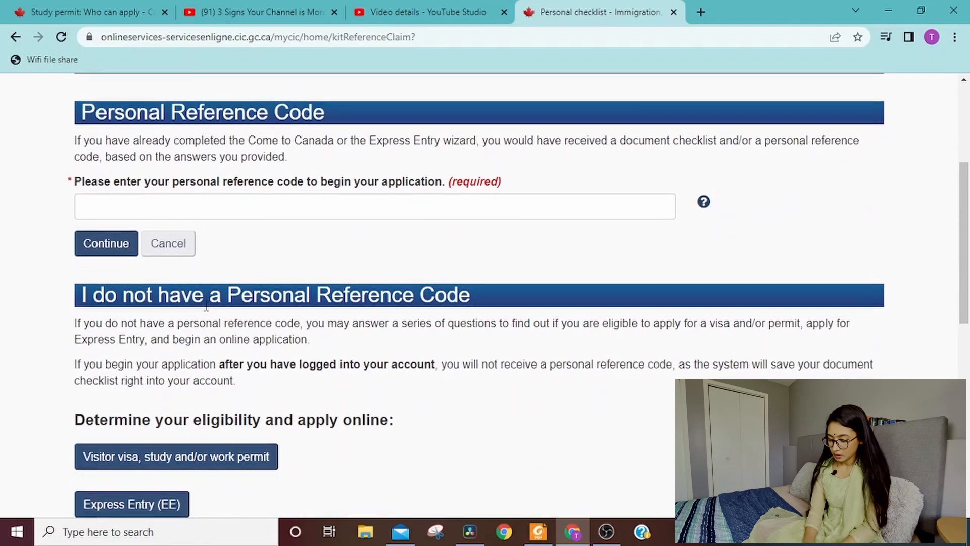
{"action": "scroll", "coordinate": [208, 308], "scroll_direction": "down", "scroll_amount": 3}
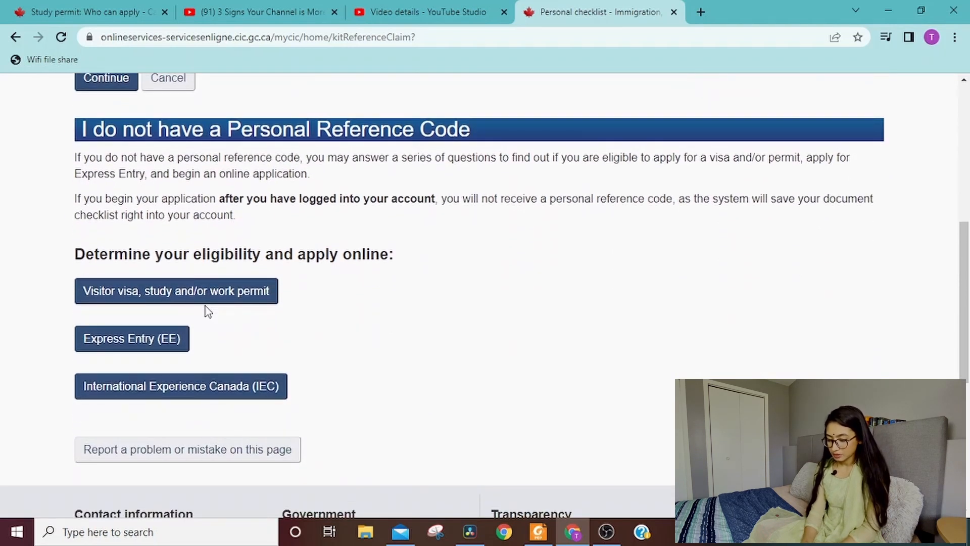
{"action": "left_click", "coordinate": [130, 292]}
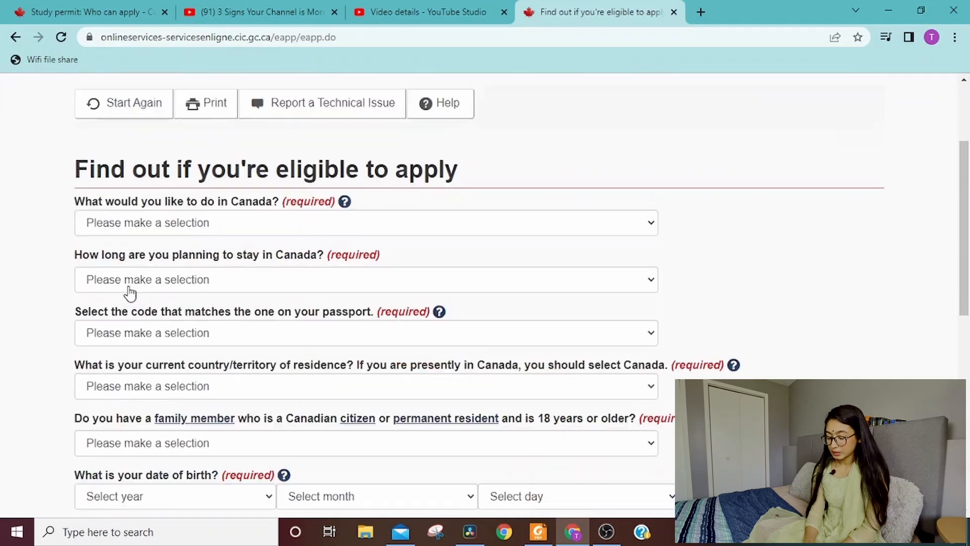
Set the purpose in Canada to Study and the planned stay to Temporarily - more than 6 months
{"action": "scroll", "coordinate": [129, 292], "scroll_direction": "down", "scroll_amount": 1}
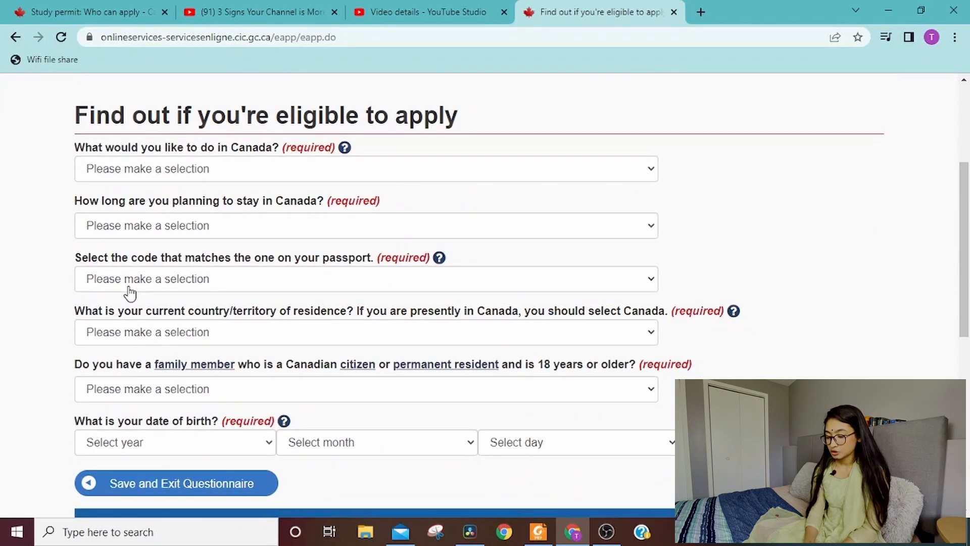
{"action": "left_click", "coordinate": [172, 171]}
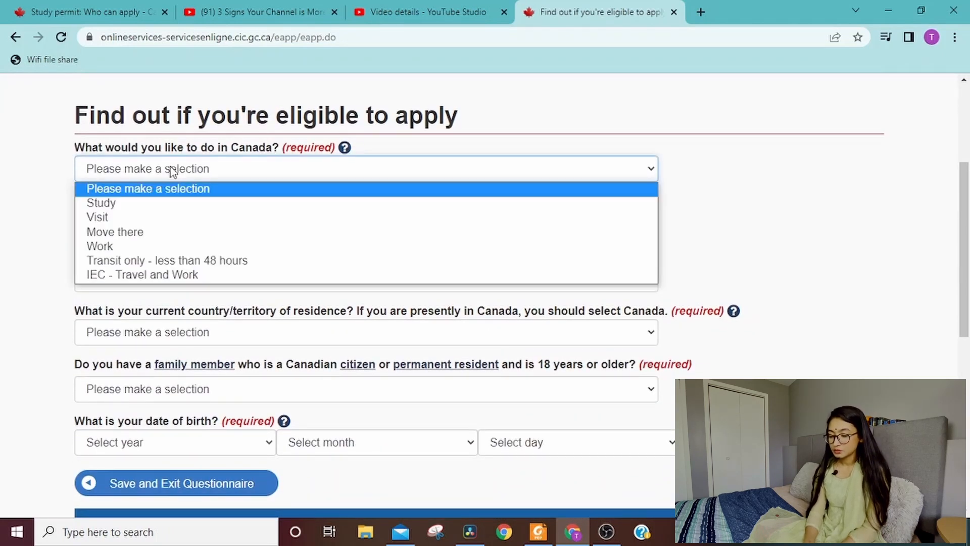
{"action": "left_click", "coordinate": [135, 204]}
{"action": "left_click", "coordinate": [134, 216]}
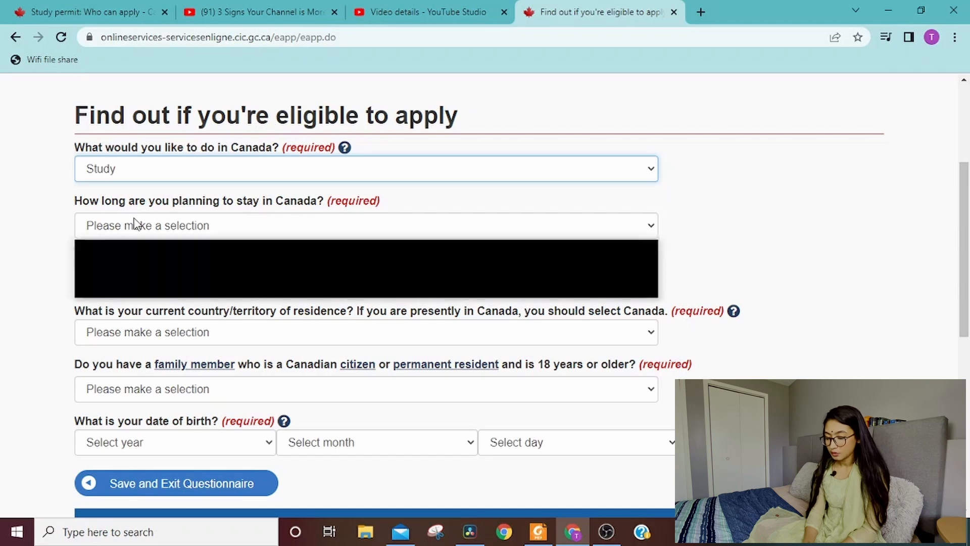
{"action": "left_click", "coordinate": [143, 260]}
Choose BGD (Bangladesh) as the passport code and Bangladesh as the current country of residence
{"action": "left_click", "coordinate": [154, 283]}
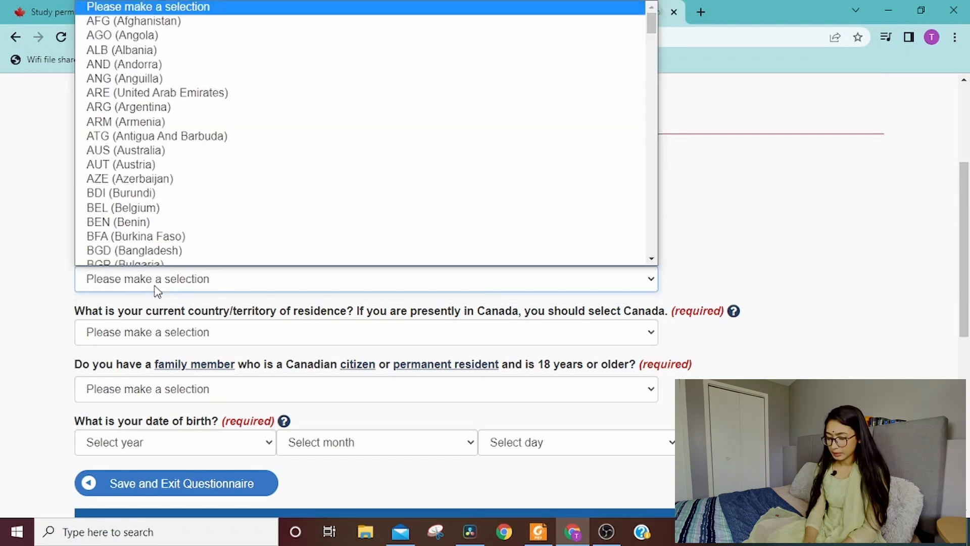
{"action": "scroll", "coordinate": [171, 124], "scroll_direction": "down", "scroll_amount": 1}
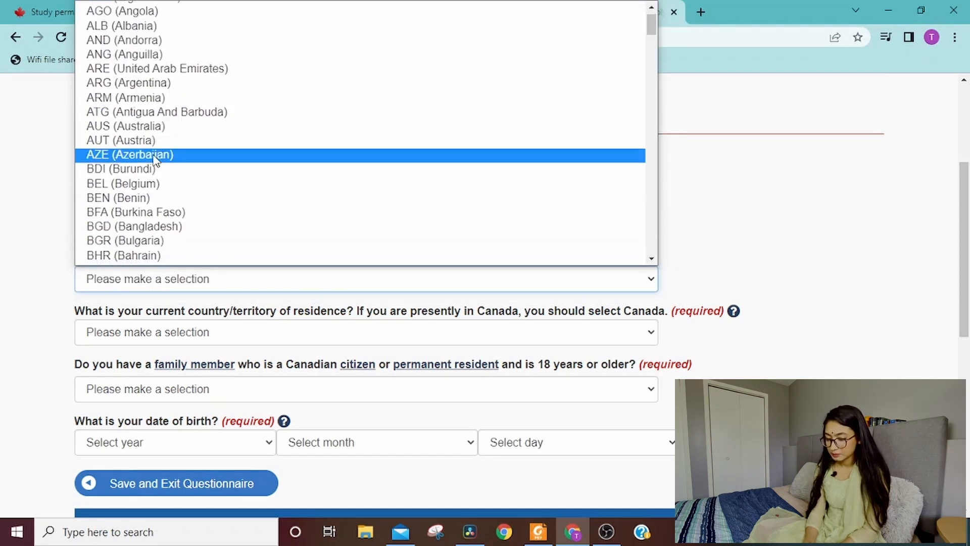
{"action": "left_click", "coordinate": [147, 228]}
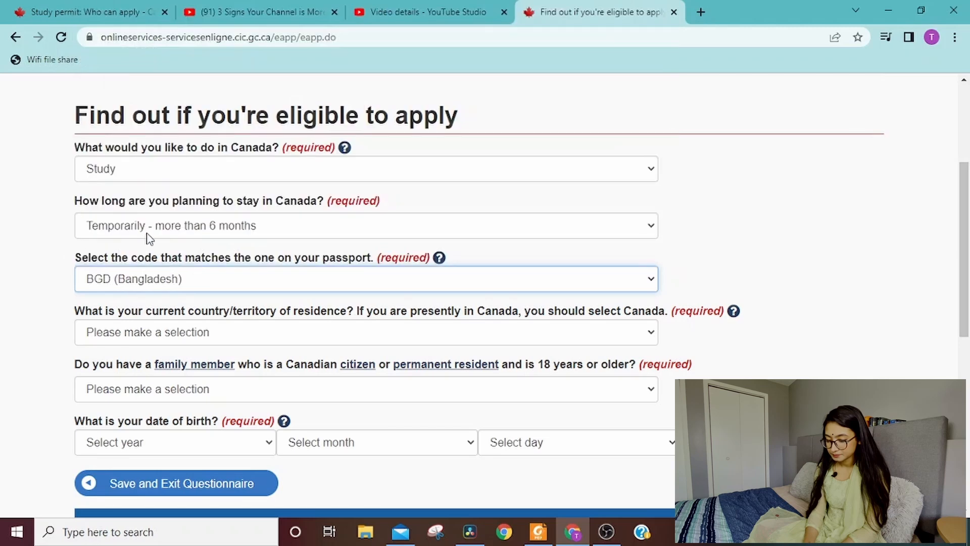
{"action": "left_click", "coordinate": [144, 336]}
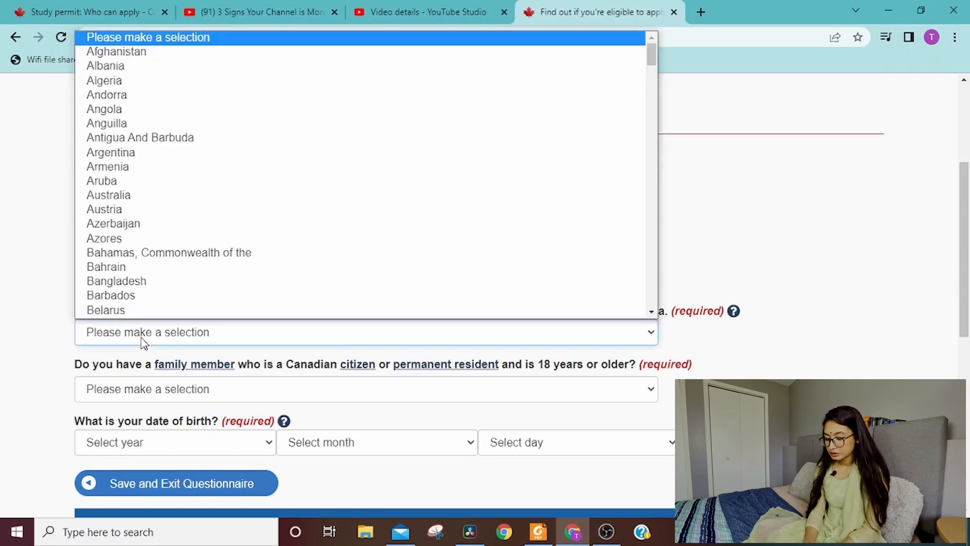
{"action": "left_click", "coordinate": [148, 281]}
Answer No to having an adult family member who is a Canadian citizen or permanent resident
{"action": "scroll", "coordinate": [146, 314], "scroll_direction": "down", "scroll_amount": 2}
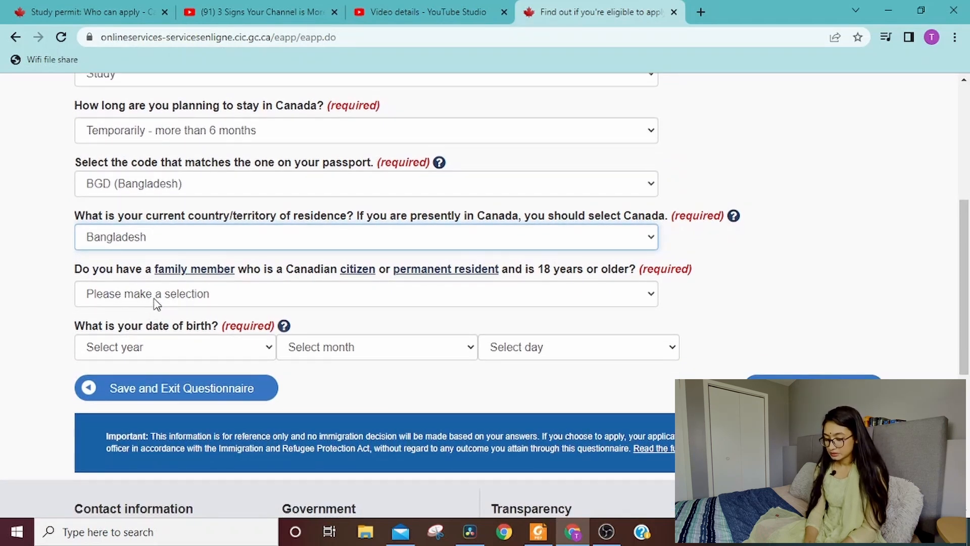
{"action": "left_click", "coordinate": [154, 298]}
{"action": "left_click", "coordinate": [130, 341]}
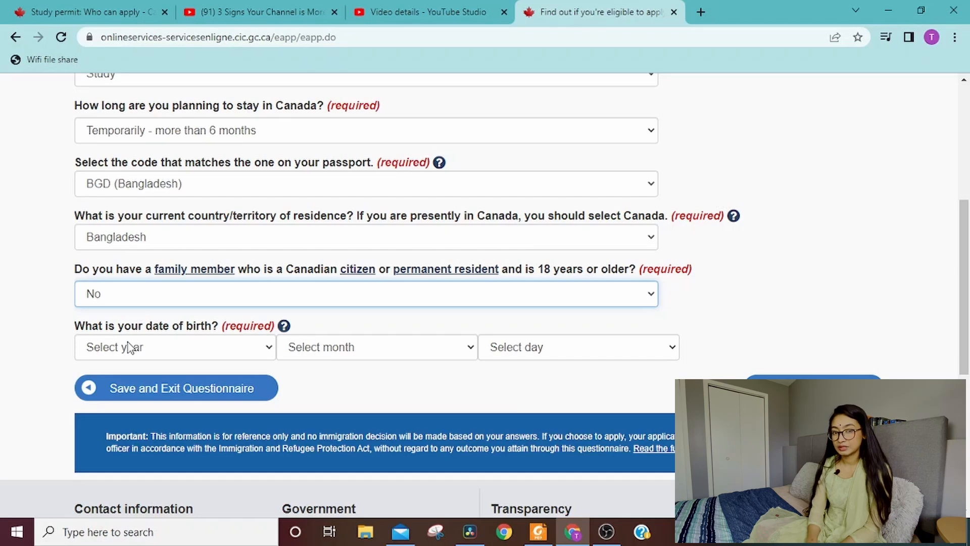
Fill in the applicant's date of birth and submit the first page of eligibility questions
{"action": "scroll", "coordinate": [129, 348], "scroll_direction": "down", "scroll_amount": 1}
{"action": "key", "text": "Tab"}
{"action": "key", "text": "Tab"}
{"action": "key", "text": "Tab"}
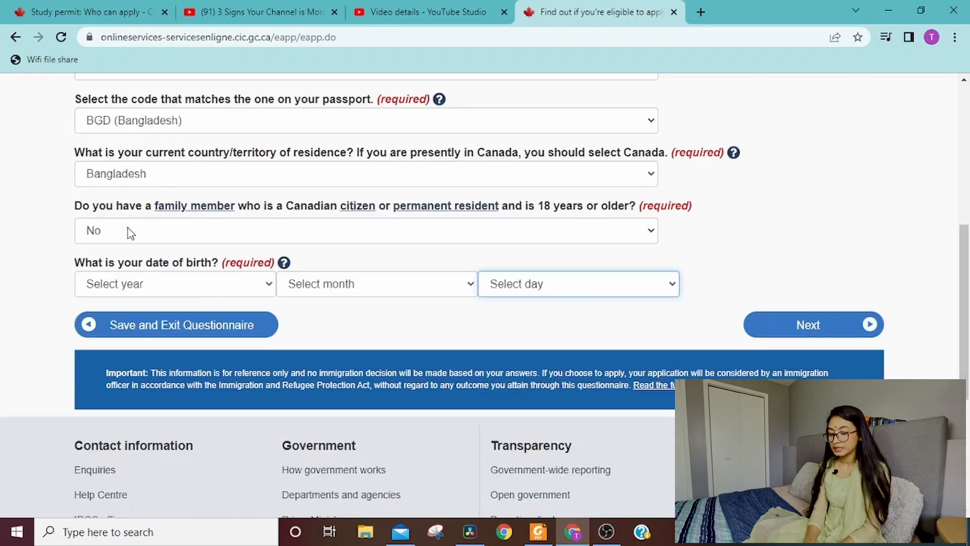
{"action": "left_click", "coordinate": [158, 283]}
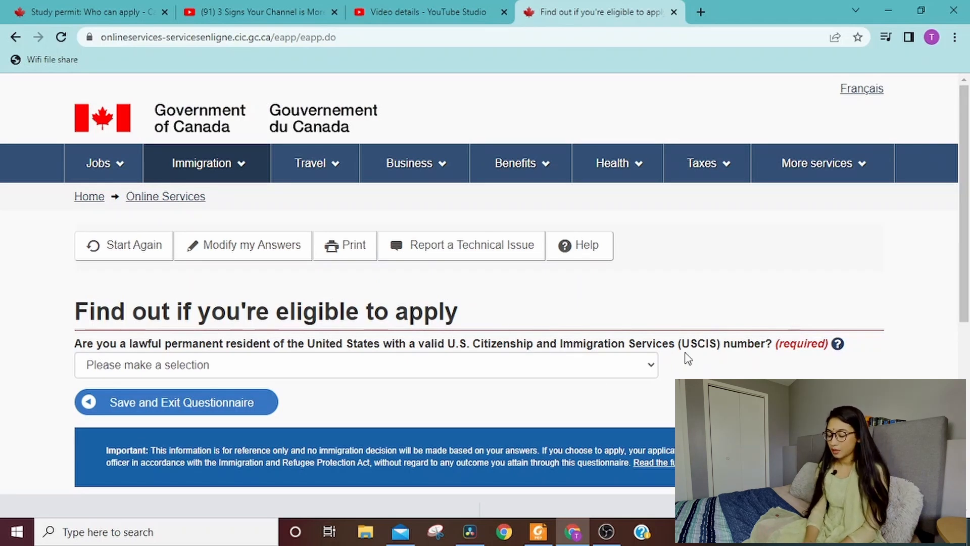
Answer No to U.S. permanent residency with a USCIS number, and answer the designated learning institution acceptance question
{"action": "left_click", "coordinate": [555, 364]}
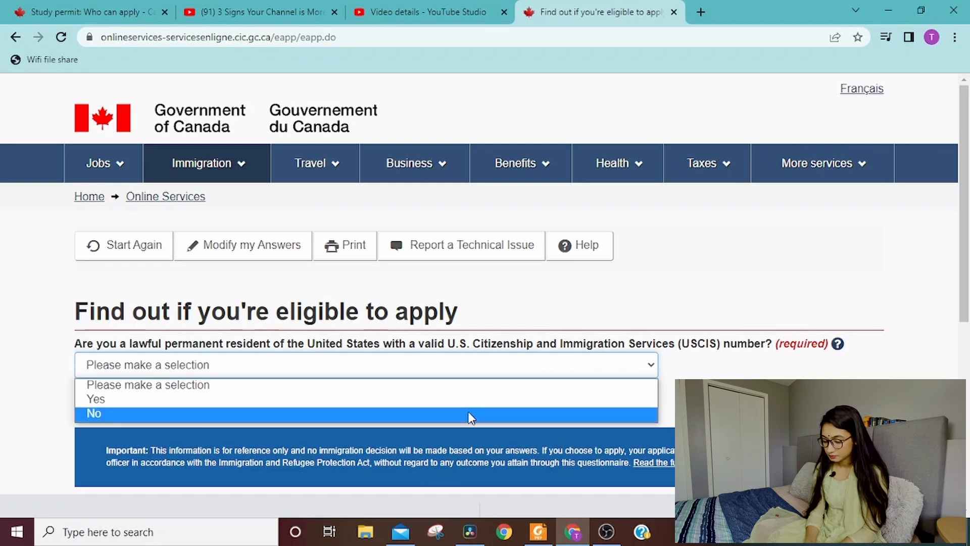
{"action": "left_click", "coordinate": [606, 413]}
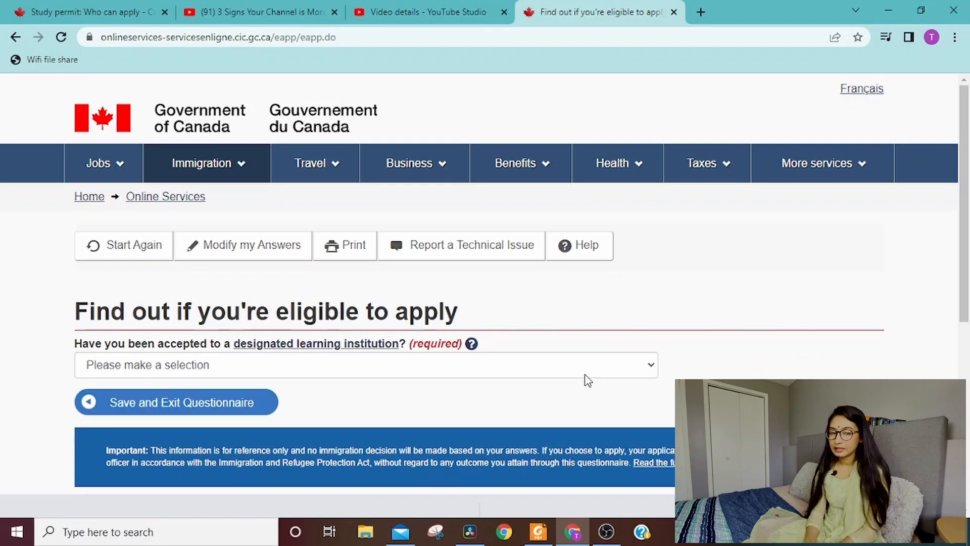
{"action": "left_click", "coordinate": [584, 374]}
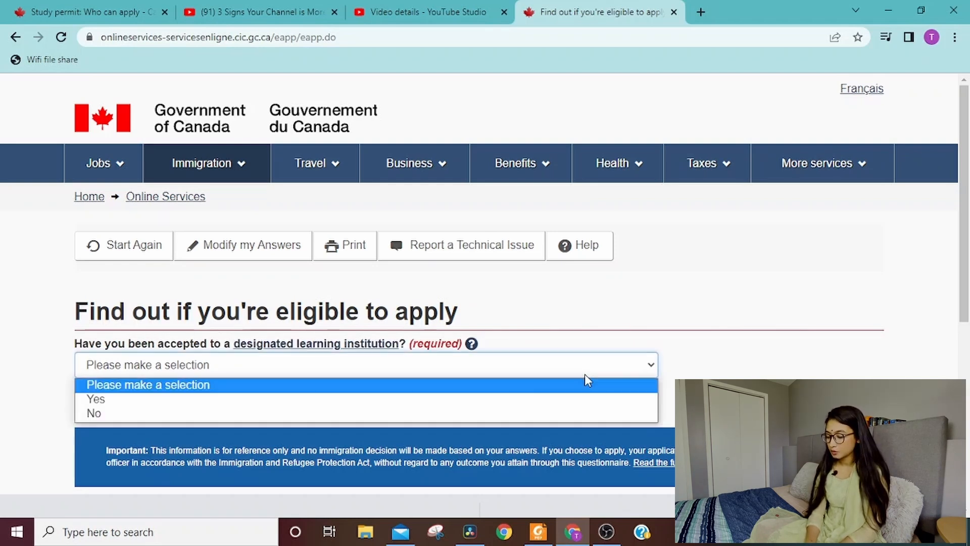
{"action": "left_click", "coordinate": [522, 409]}
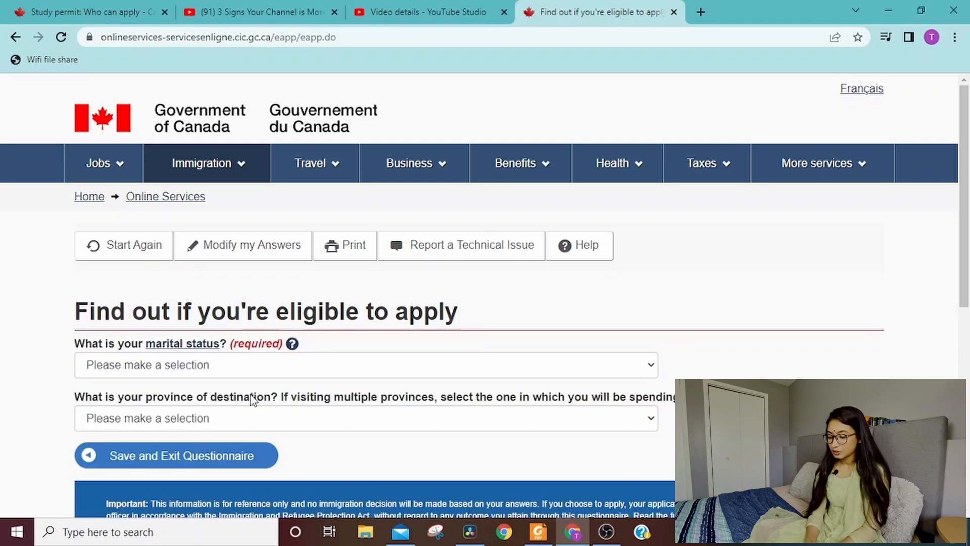
Set the marital status to Never Married/Single and the province of destination to Nova Scotia, and submit the answers
{"action": "left_click", "coordinate": [338, 368]}
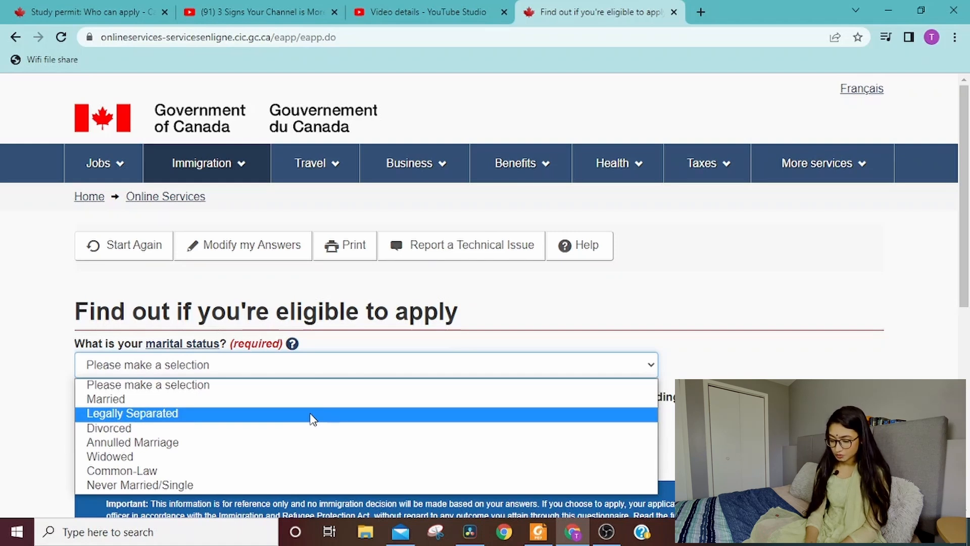
{"action": "left_click", "coordinate": [283, 485]}
{"action": "left_click", "coordinate": [282, 426]}
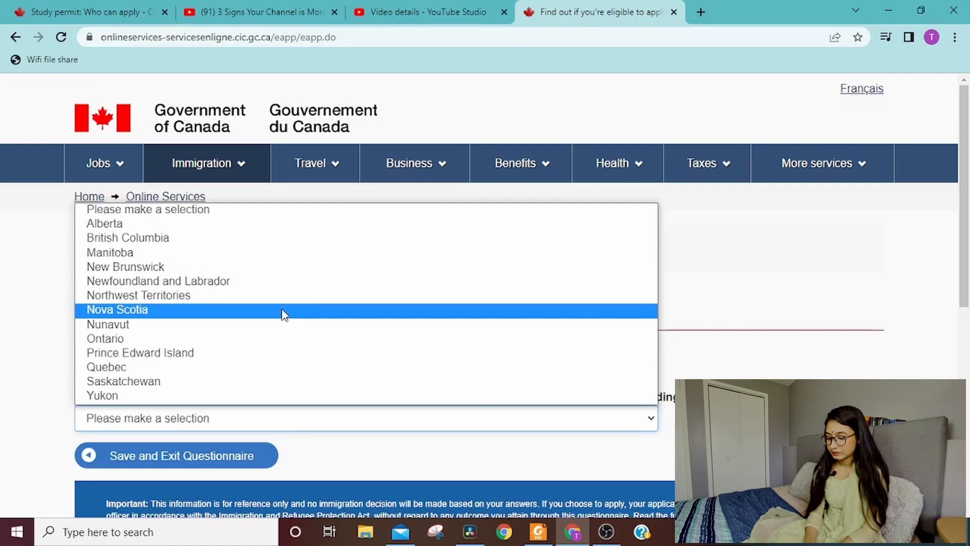
{"action": "left_click", "coordinate": [286, 310]}
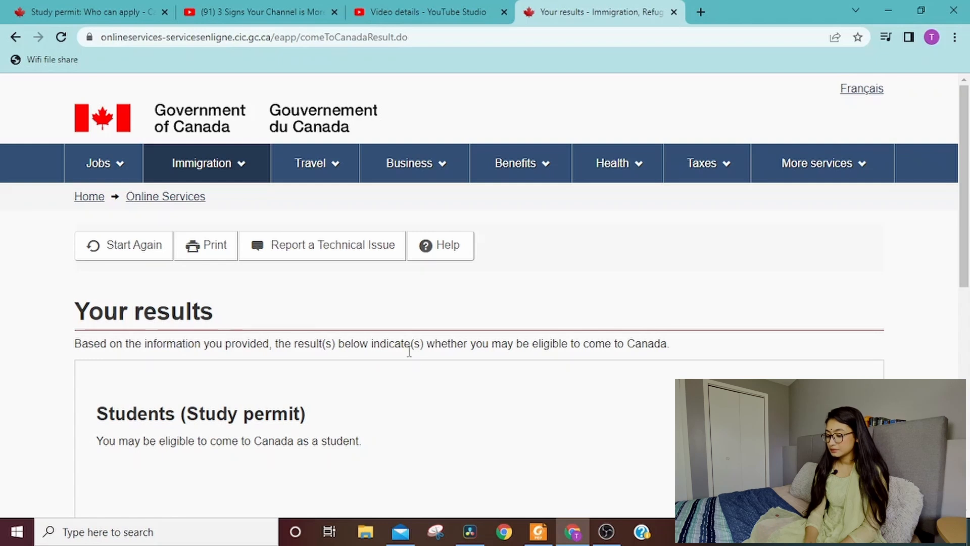
Continue with the Students (Study permit) result and answer the question about holding a valid work or study permit
{"action": "scroll", "coordinate": [563, 341], "scroll_direction": "down", "scroll_amount": 1}
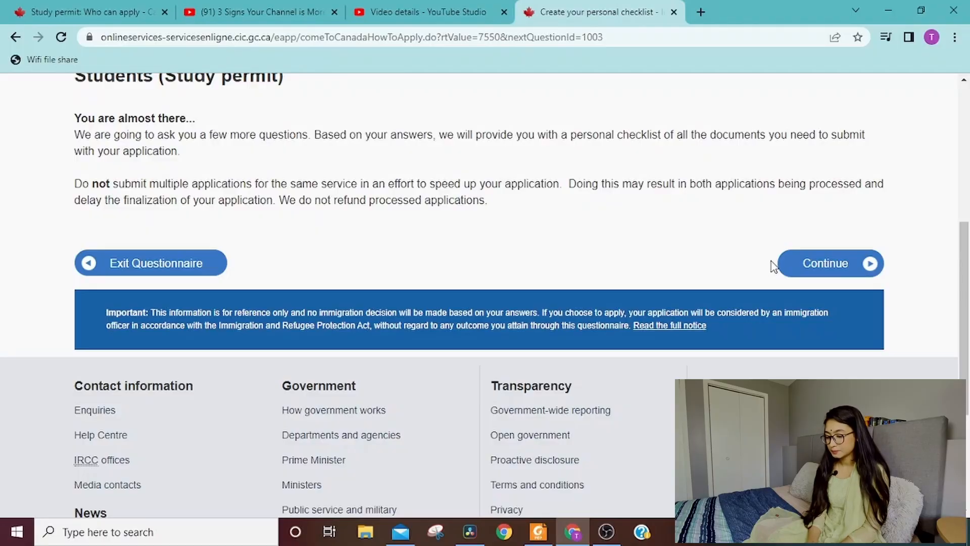
{"action": "left_click", "coordinate": [826, 265]}
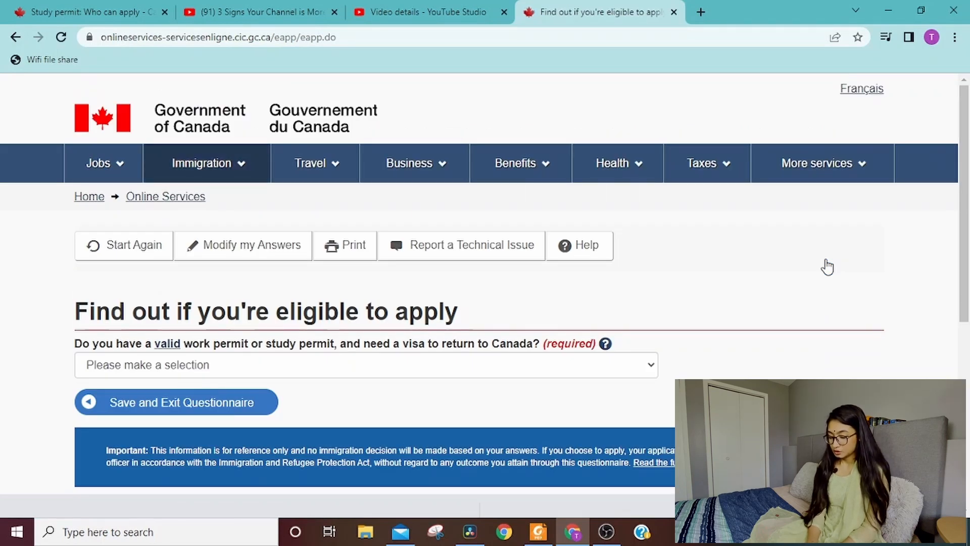
{"action": "scroll", "coordinate": [828, 267], "scroll_direction": "down", "scroll_amount": 2}
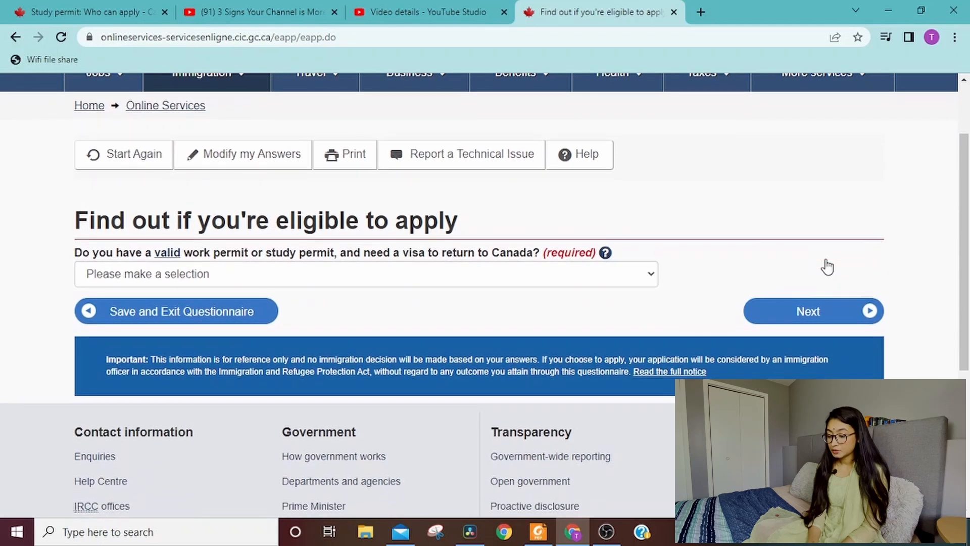
{"action": "left_click", "coordinate": [506, 278]}
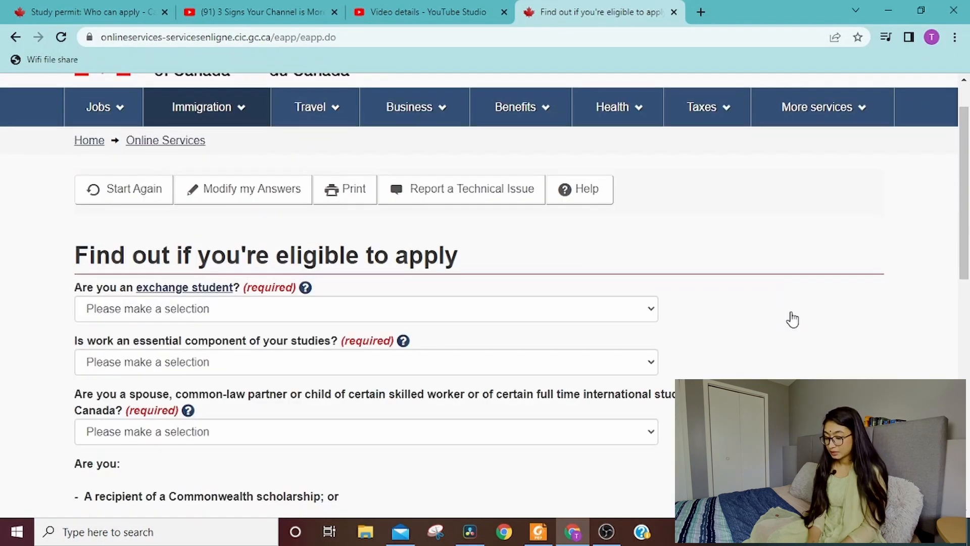
Answer No to being an exchange student and No to work being an essential component of the studies
{"action": "left_click", "coordinate": [621, 316]}
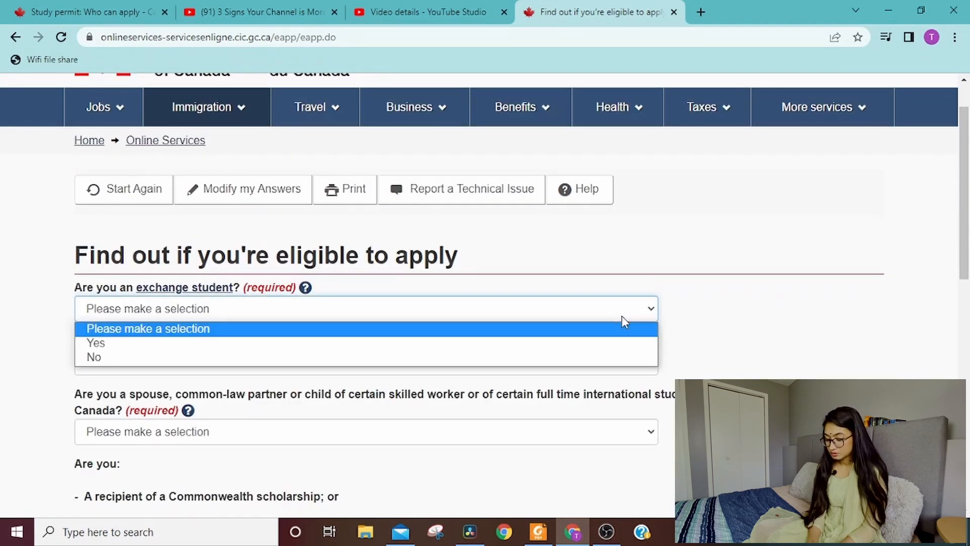
{"action": "left_click", "coordinate": [553, 357]}
{"action": "scroll", "coordinate": [553, 359], "scroll_direction": "down", "scroll_amount": 2}
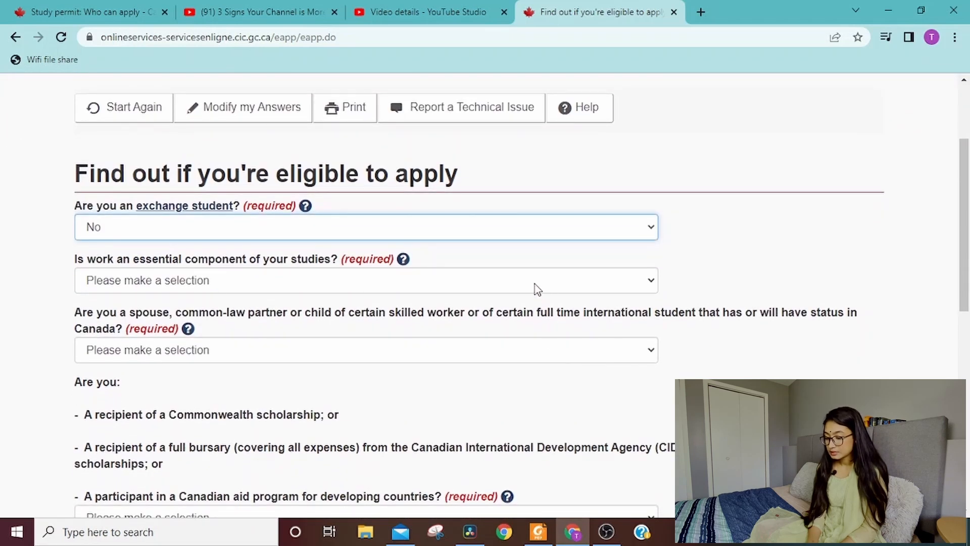
{"action": "left_click", "coordinate": [537, 281]}
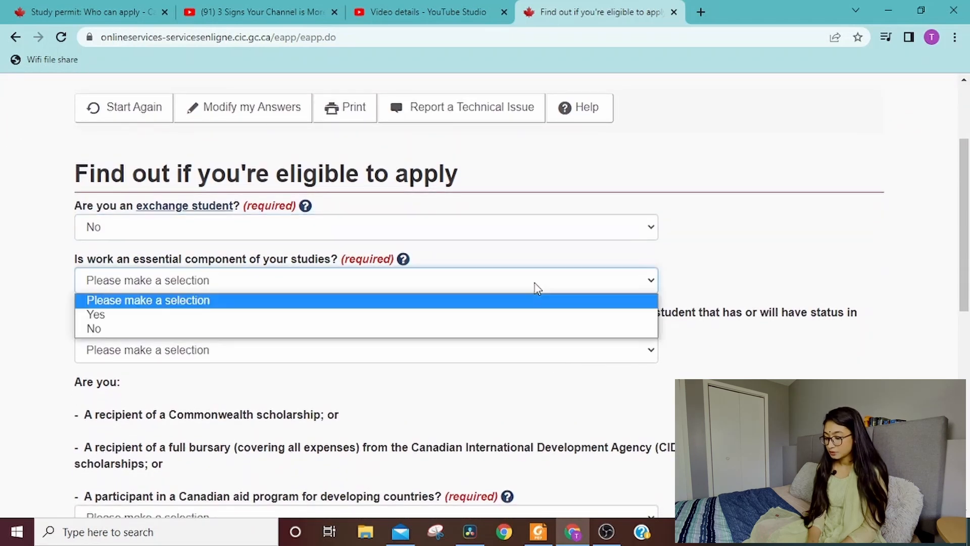
{"action": "left_click", "coordinate": [493, 330]}
Answer No to being a spouse, common-law partner or child of a skilled worker or full-time international student
{"action": "scroll", "coordinate": [494, 334], "scroll_direction": "down", "scroll_amount": 2}
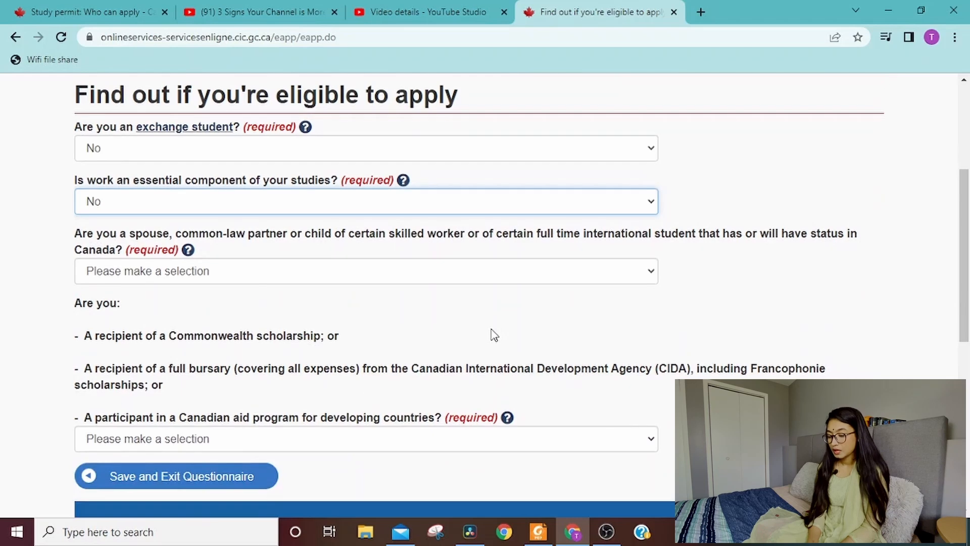
{"action": "left_click", "coordinate": [348, 272]}
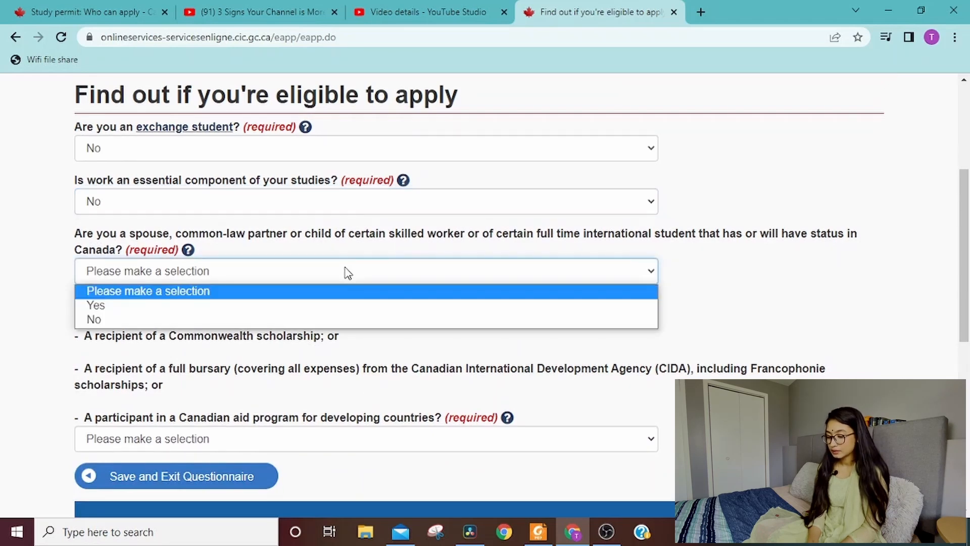
{"action": "left_click", "coordinate": [292, 320]}
{"action": "scroll", "coordinate": [301, 304], "scroll_direction": "down", "scroll_amount": 3}
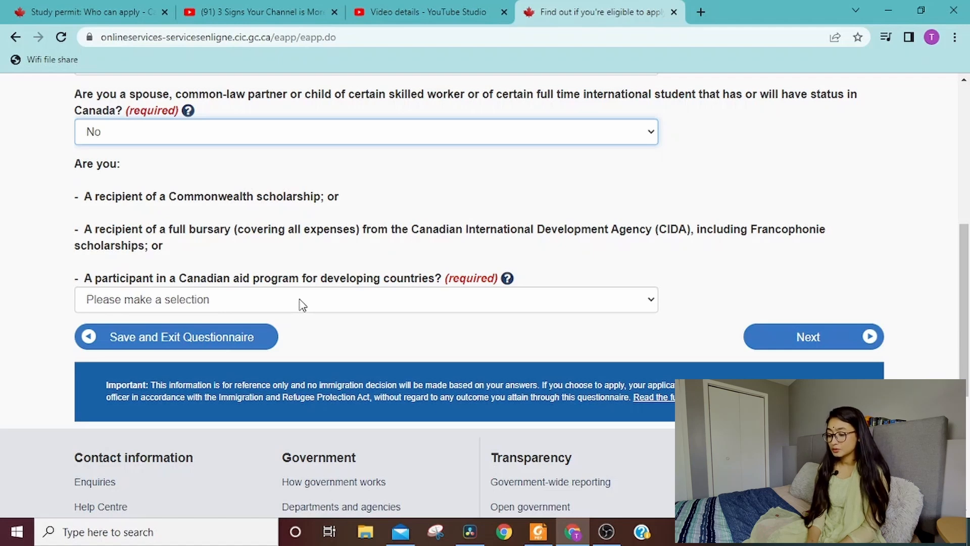
Answer No to the Commonwealth scholarship, CIDA bursary or Canadian aid program question and No to accompanying a family member
{"action": "left_click", "coordinate": [302, 304]}
{"action": "left_click", "coordinate": [254, 348]}
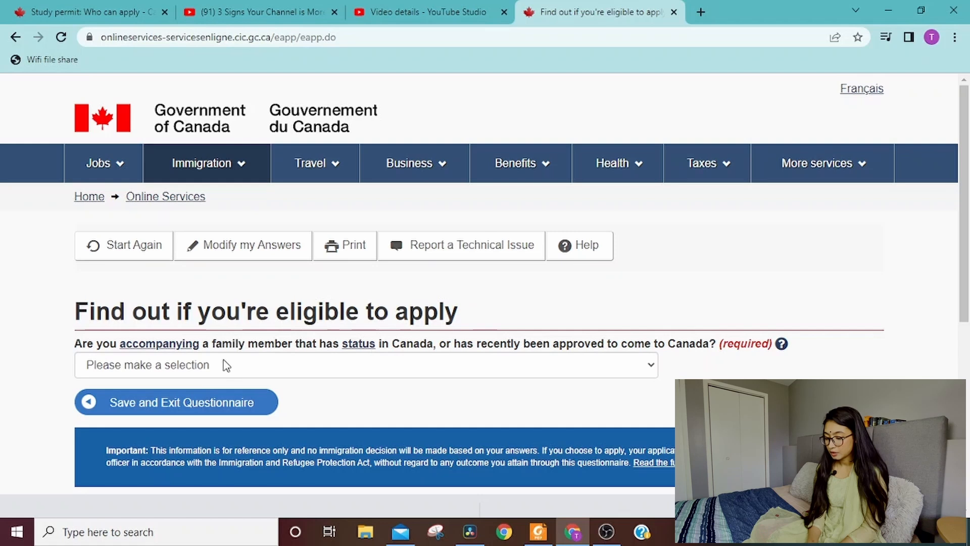
{"action": "left_click", "coordinate": [428, 366]}
{"action": "left_click", "coordinate": [389, 413]}
Answer No to the criminal offence question and answer whether an IRCC panel physician performed a medical exam within the last 12 months
{"action": "left_click", "coordinate": [305, 372]}
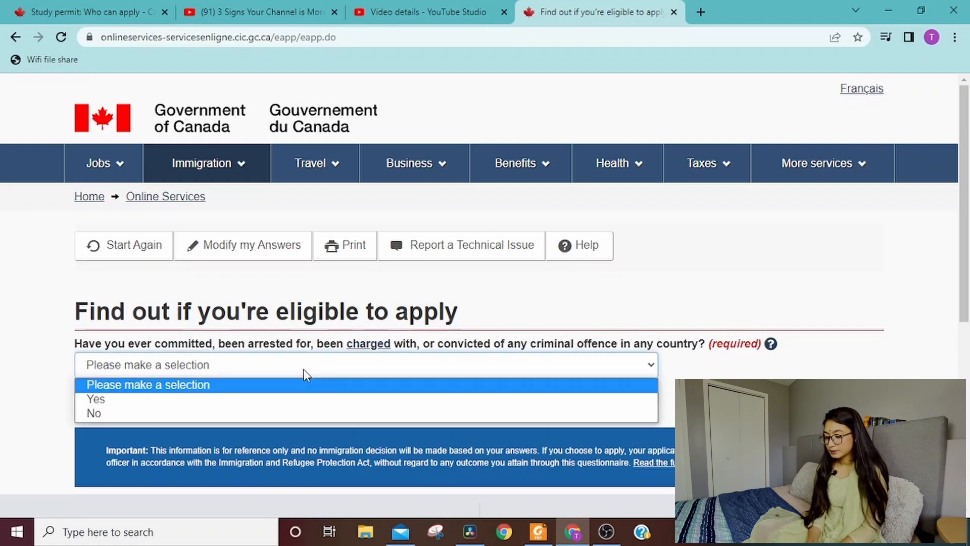
{"action": "left_click", "coordinate": [279, 413]}
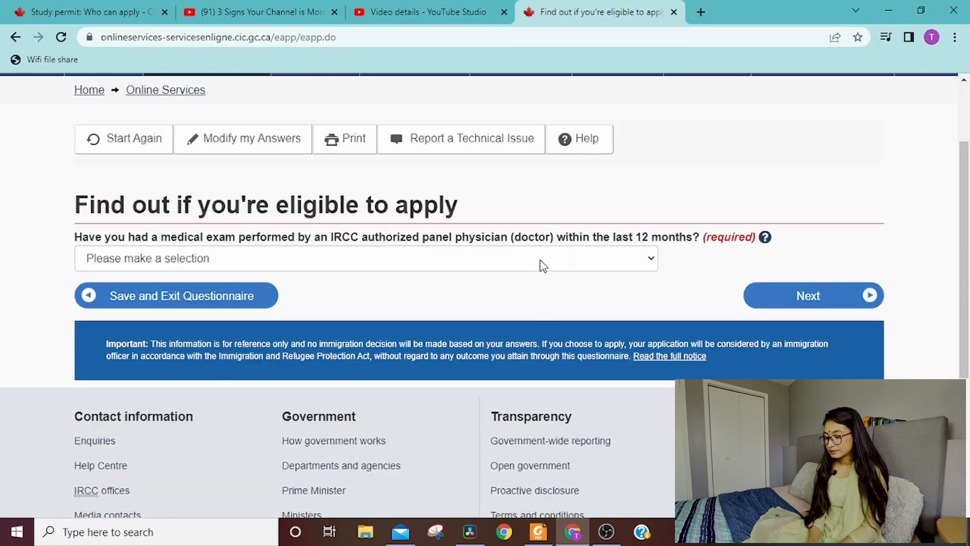
{"action": "left_click", "coordinate": [542, 266]}
{"action": "left_click", "coordinate": [484, 291]}
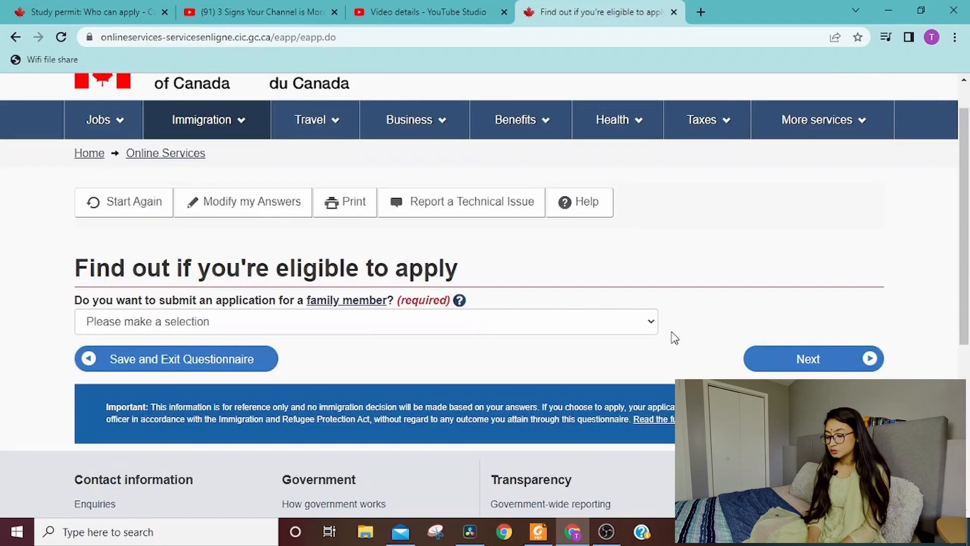
Answer No to submitting an application for a family member and continue to the next question
{"action": "left_click", "coordinate": [488, 321]}
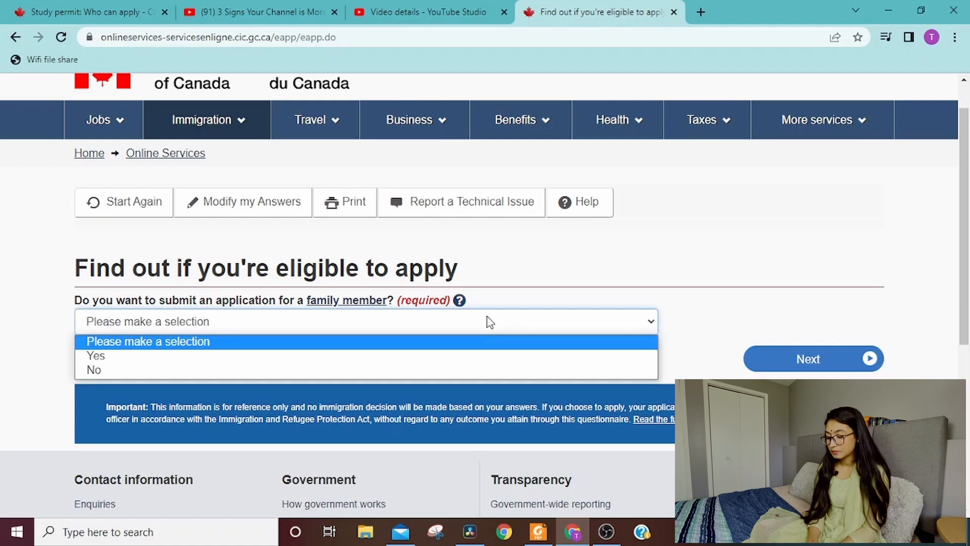
{"action": "left_click", "coordinate": [440, 371]}
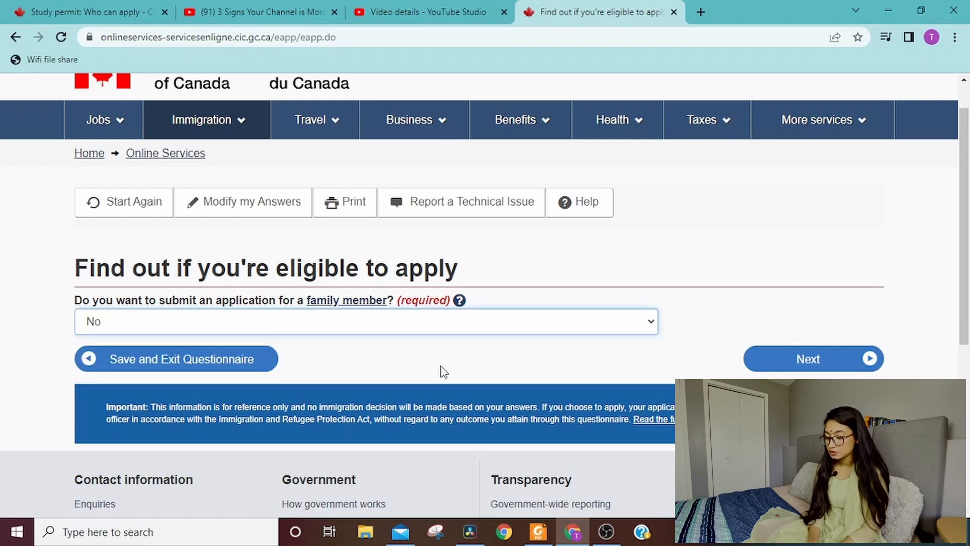
{"action": "left_click", "coordinate": [793, 360]}
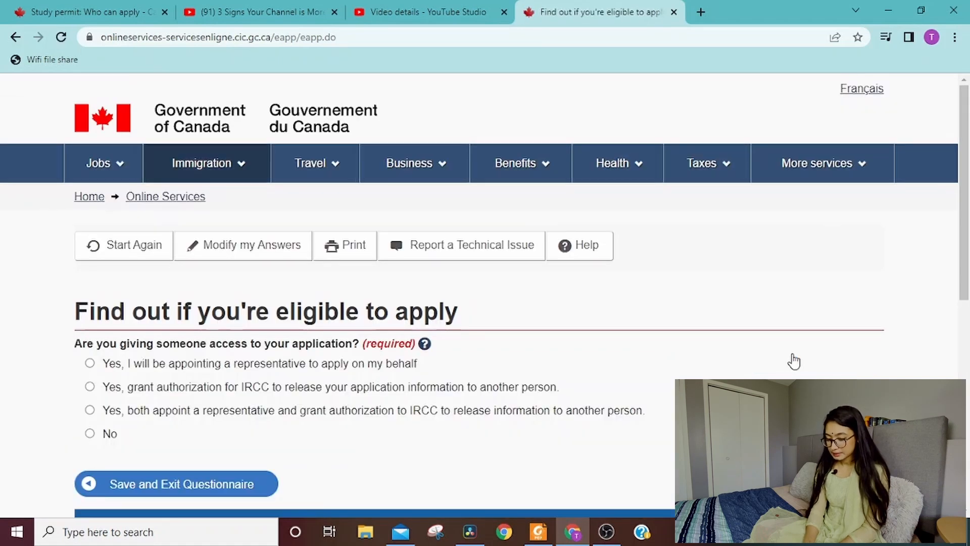
Answer No to giving someone access to the application and No to having given biometrics in the past 10 years
{"action": "scroll", "coordinate": [650, 384], "scroll_direction": "down", "scroll_amount": 2}
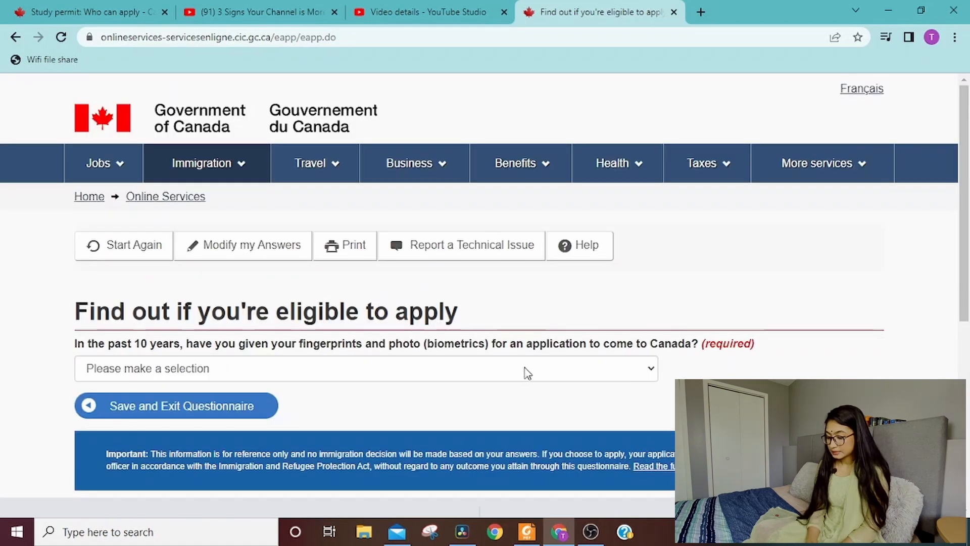
{"action": "left_click", "coordinate": [556, 369]}
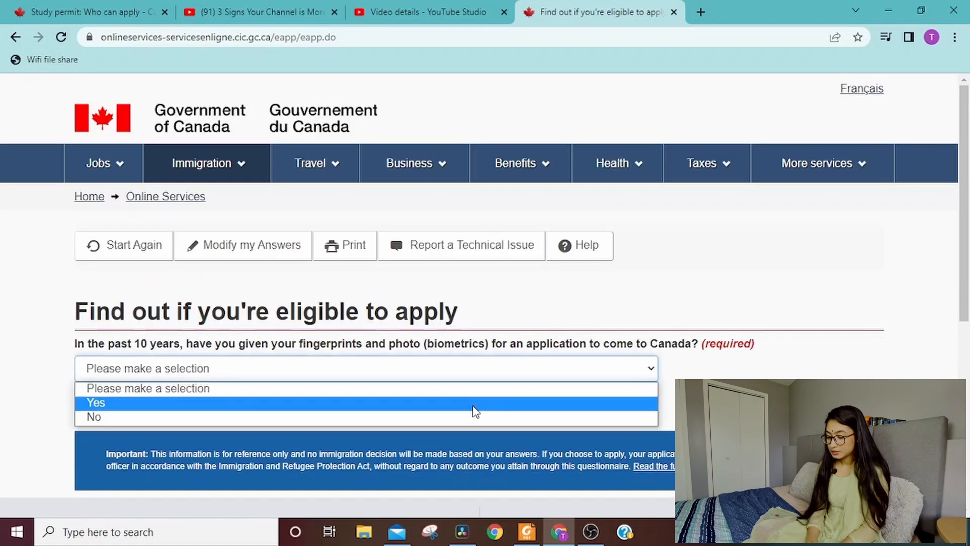
{"action": "left_click", "coordinate": [466, 416]}
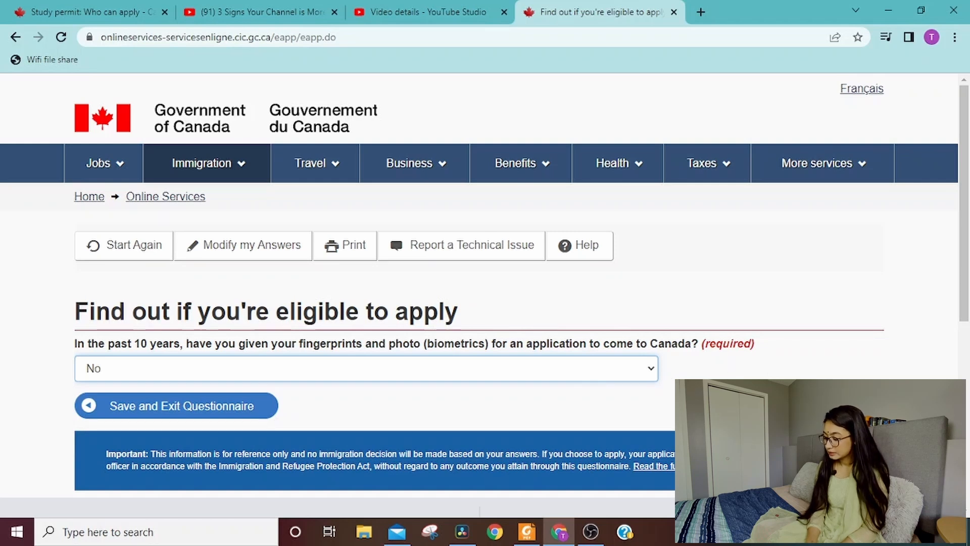
{"action": "left_click", "coordinate": [844, 406]}
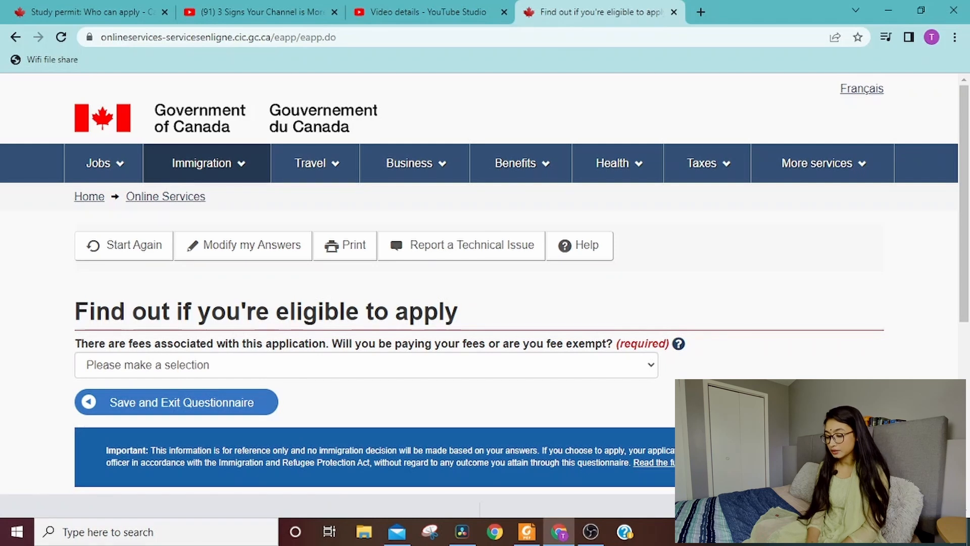
Choose to pay the application fees and answer Yes to being able to make digital copies of the documents
{"action": "left_click", "coordinate": [563, 373]}
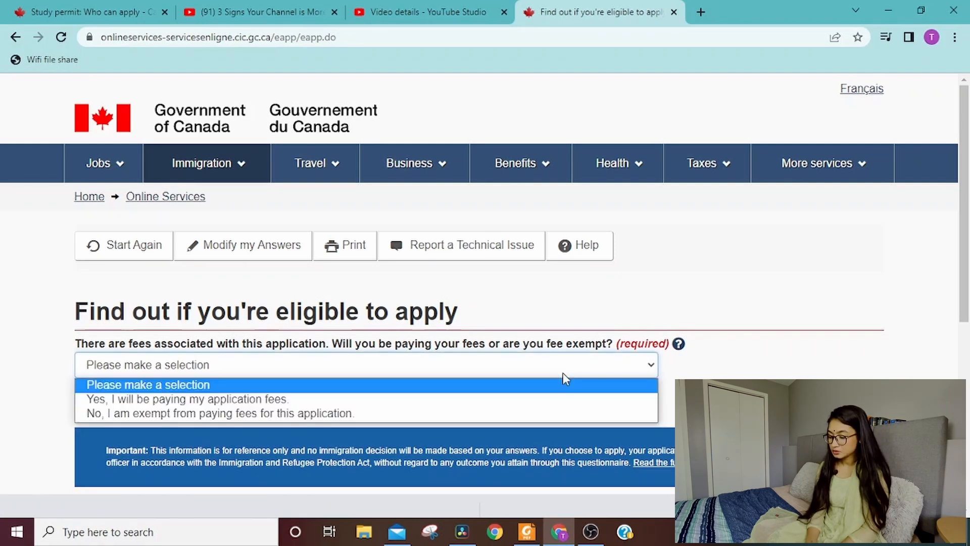
{"action": "left_click", "coordinate": [521, 400]}
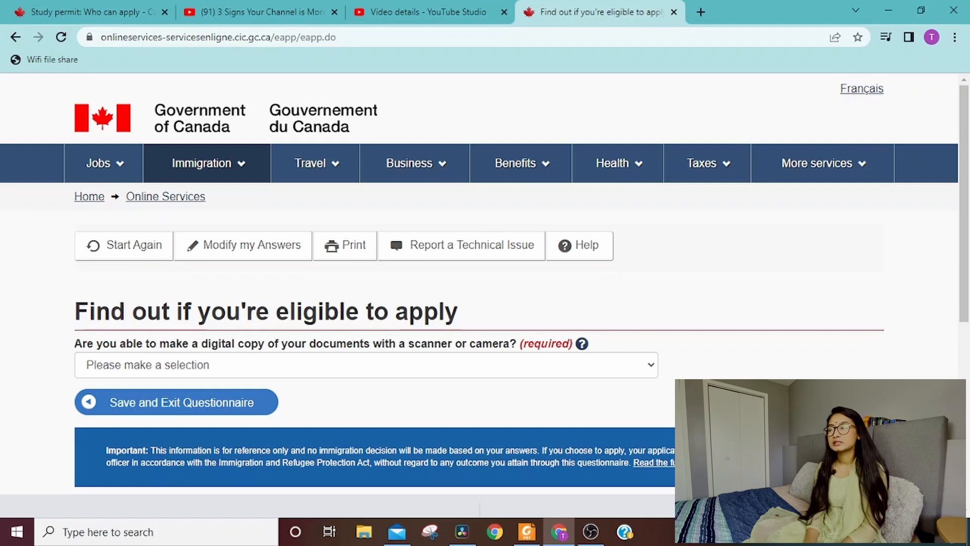
{"action": "left_click", "coordinate": [645, 372]}
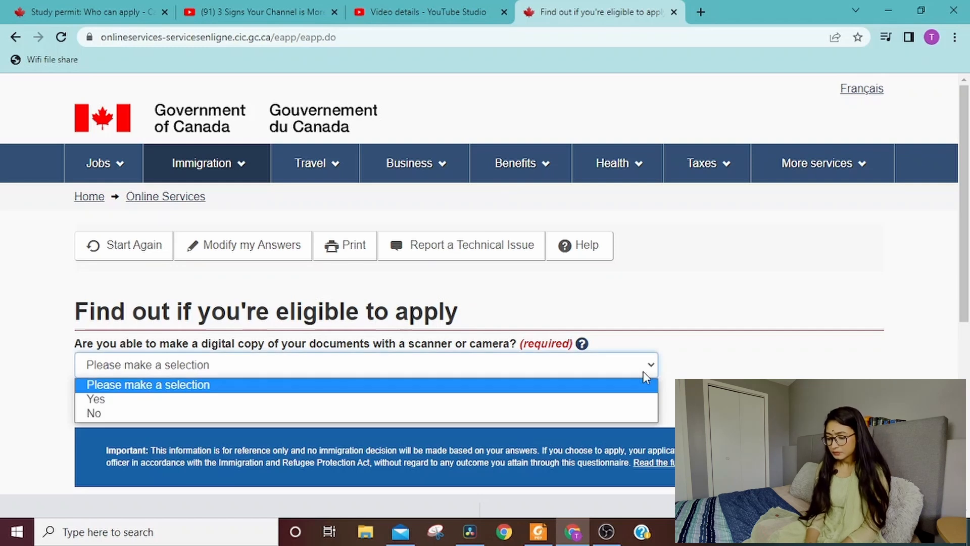
{"action": "left_click", "coordinate": [592, 399]}
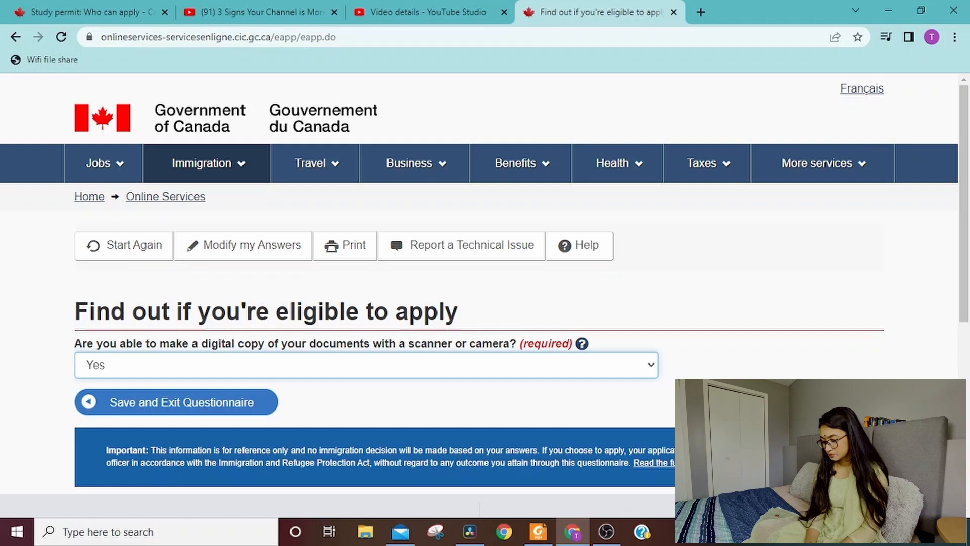
Answer Yes to paying the application fees online, submit the answer, and look through the questionnaire's review of all answers
{"action": "left_click", "coordinate": [596, 381]}
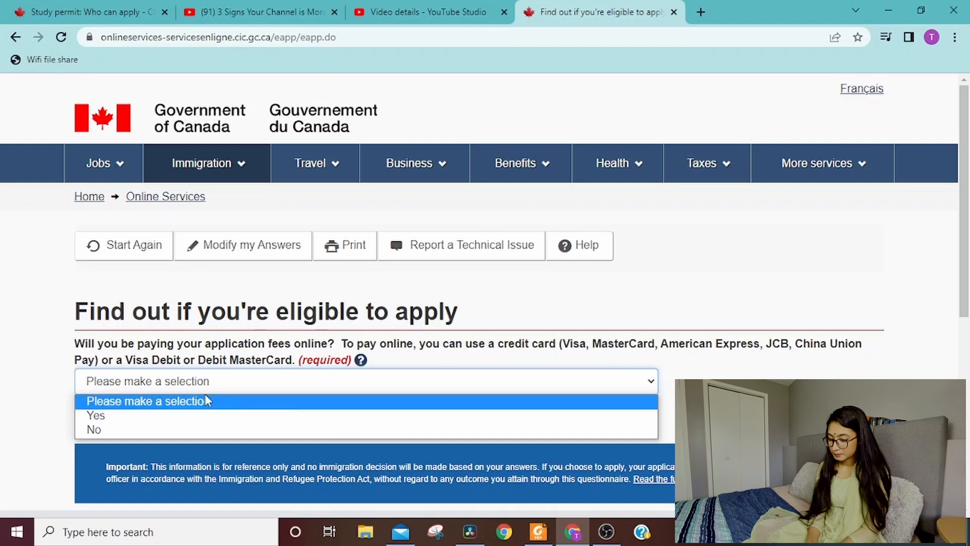
{"action": "left_click", "coordinate": [114, 419]}
{"action": "left_click", "coordinate": [843, 418]}
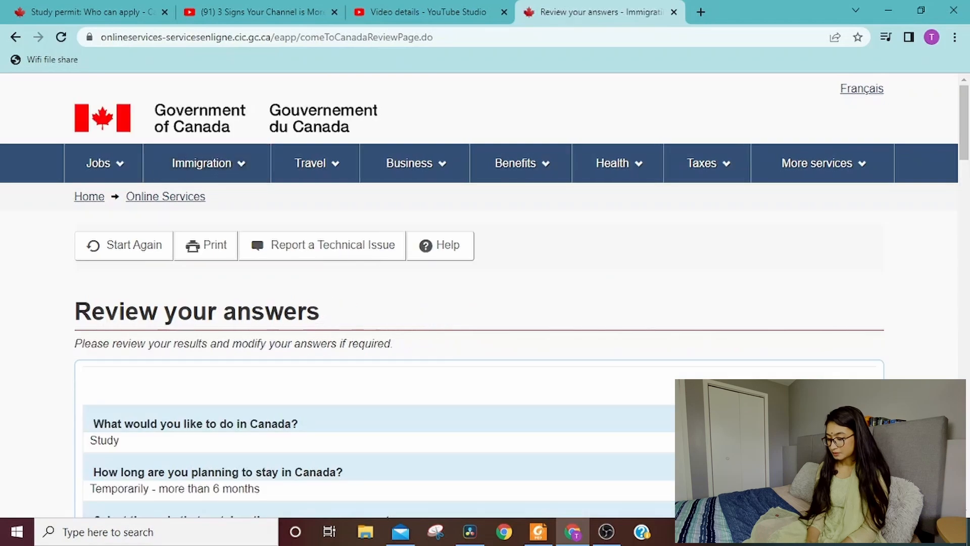
{"action": "scroll", "coordinate": [480, 303], "scroll_direction": "down", "scroll_amount": 20}
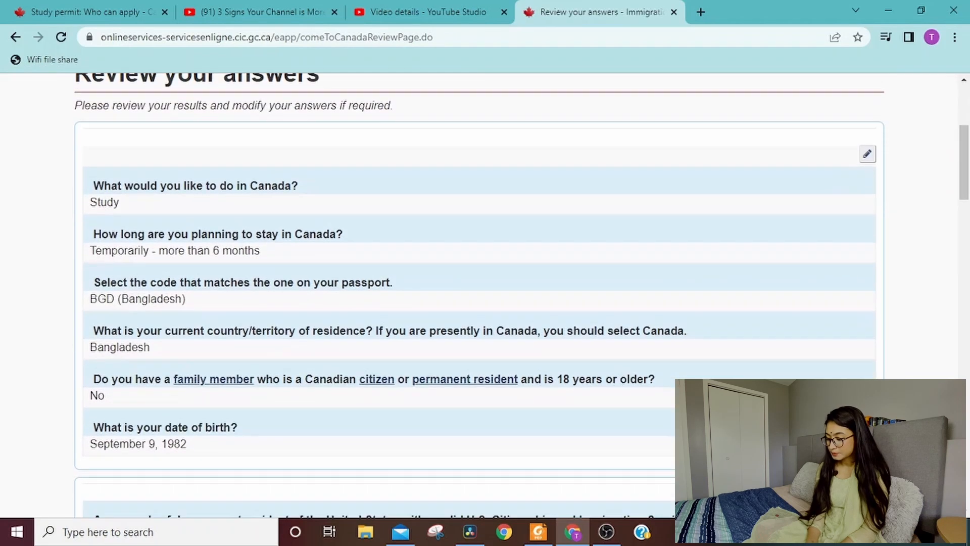
{"action": "scroll", "coordinate": [714, 146], "scroll_direction": "down", "scroll_amount": 13}
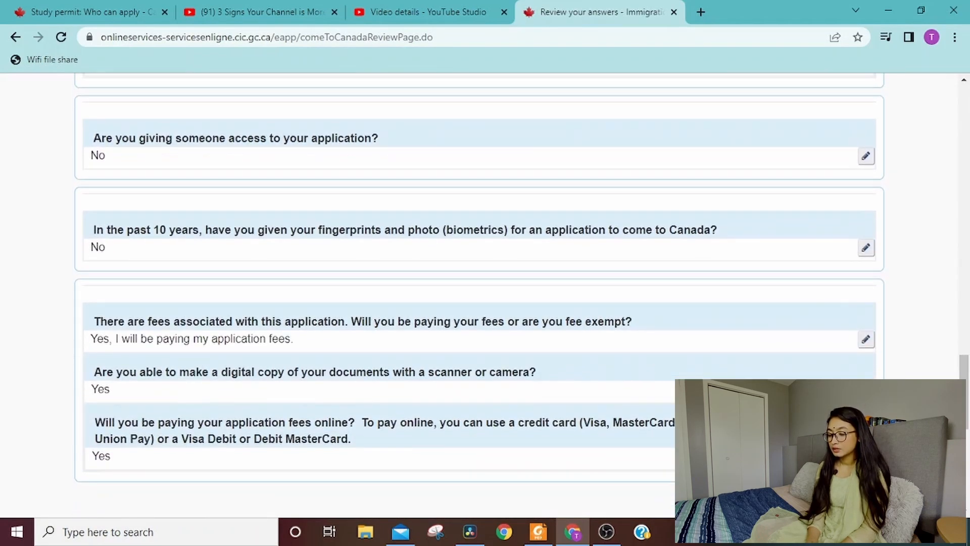